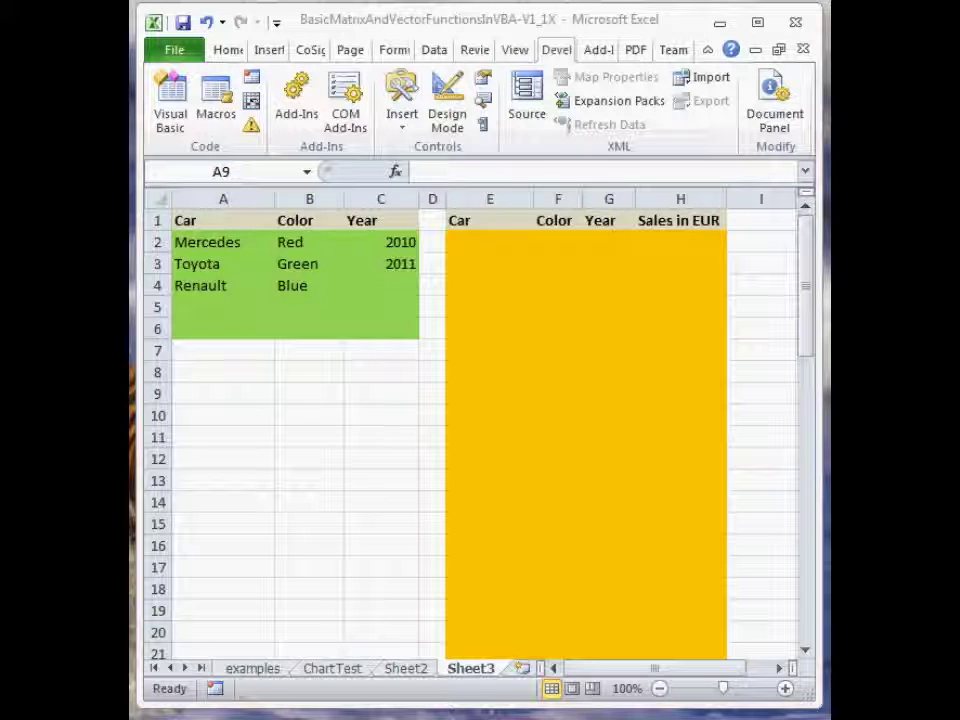
Run FQS_generate_test_data on attribute lists A2:C4, writing combinations from cell E2
click(220, 113)
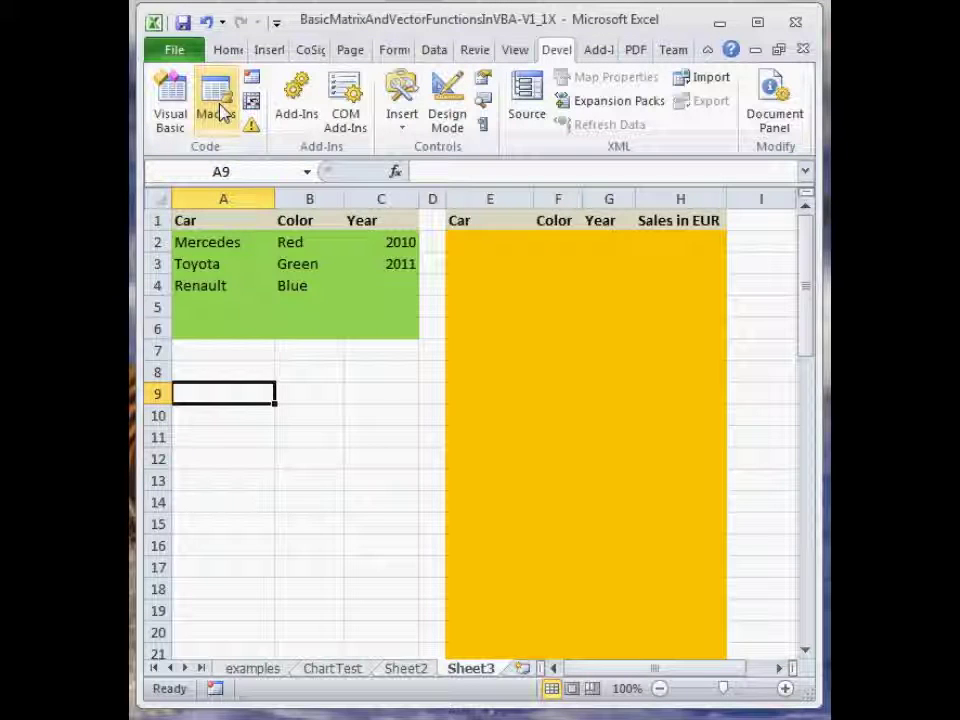
click(221, 113)
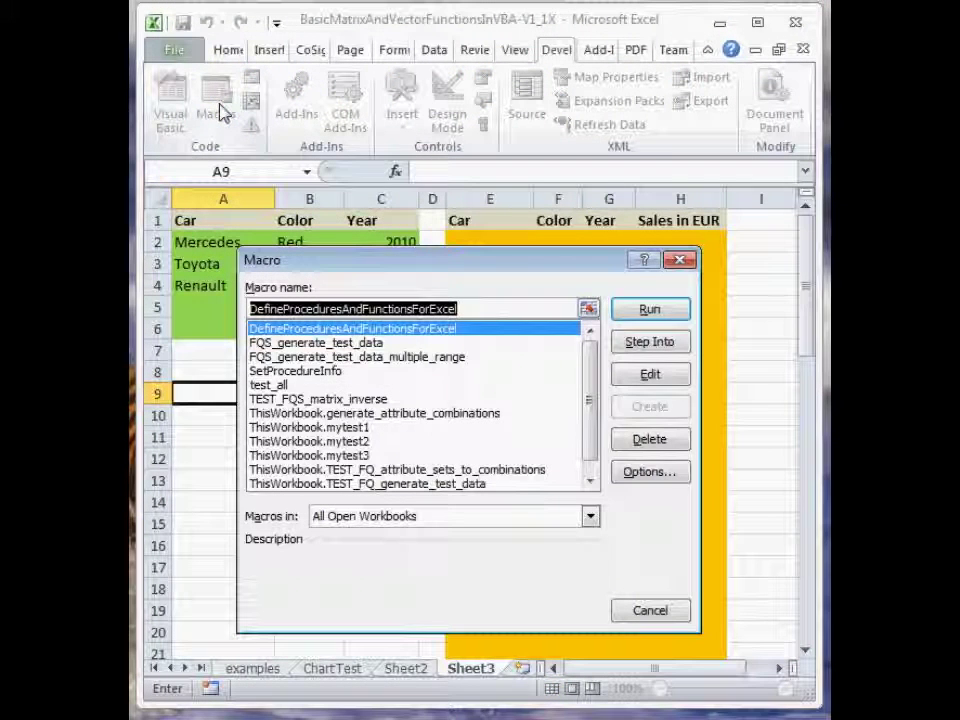
click(350, 343)
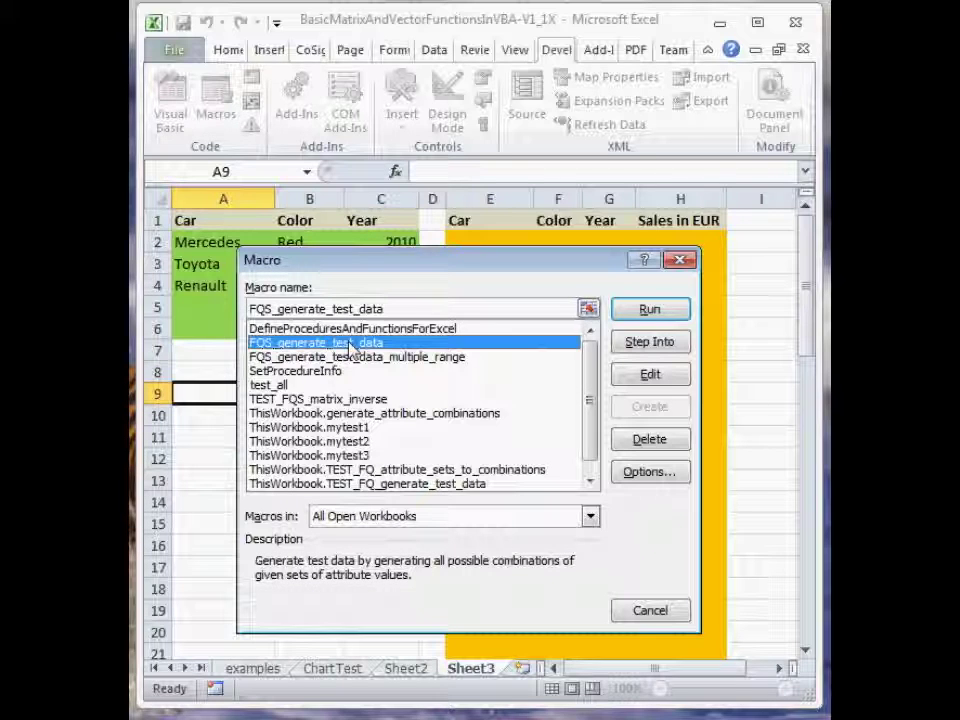
click(649, 311)
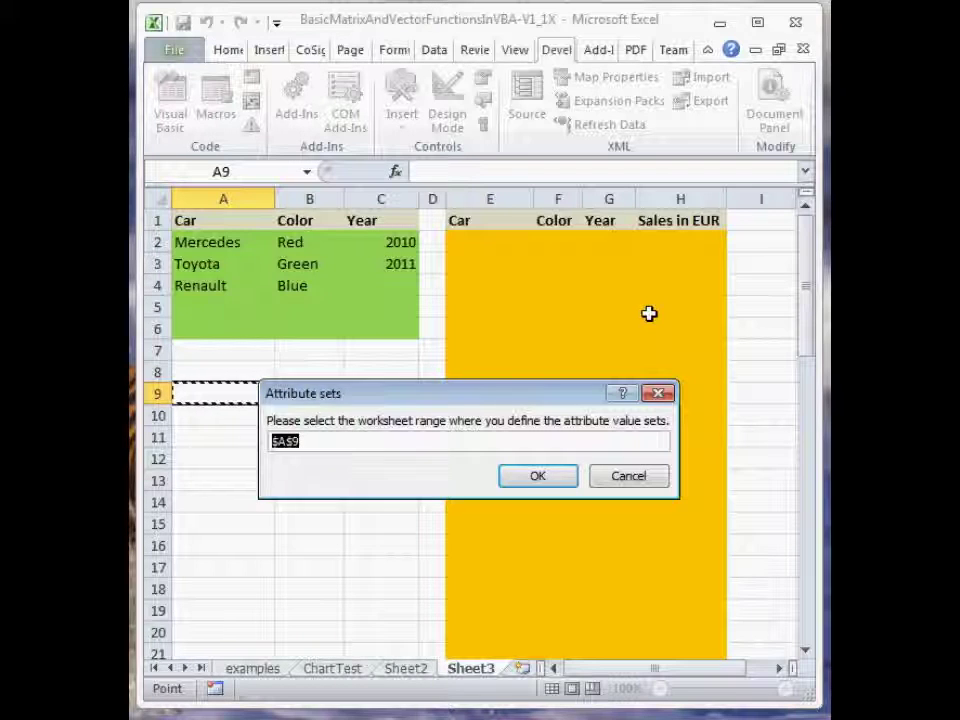
drag(189, 242, 399, 290)
click(533, 480)
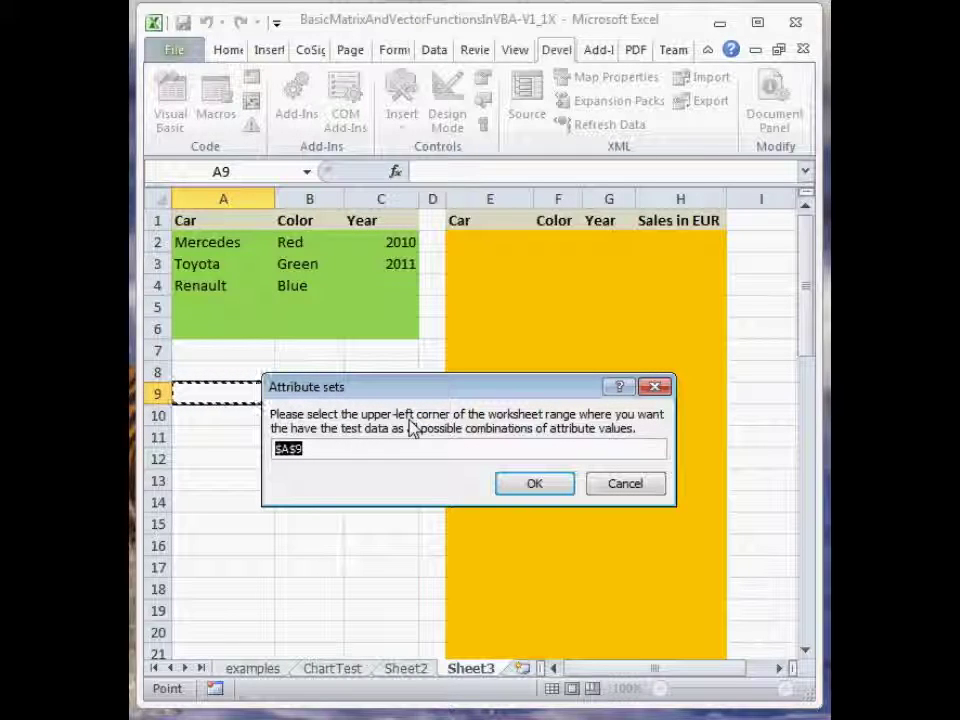
click(470, 244)
click(534, 483)
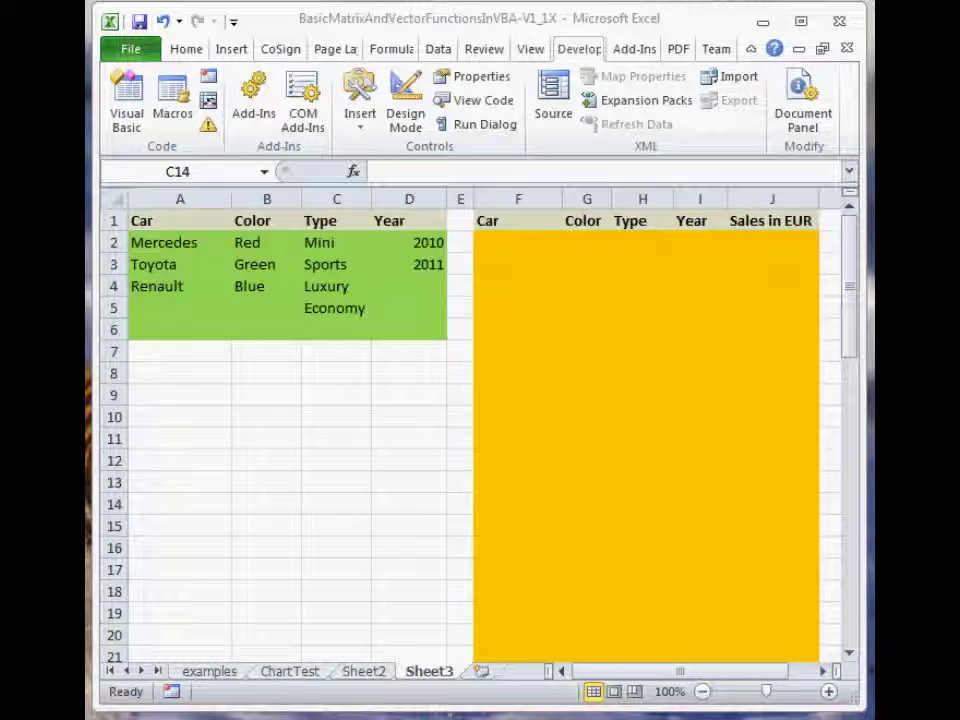
Bring up the Macro dialog listing the workbook's macros
click(174, 110)
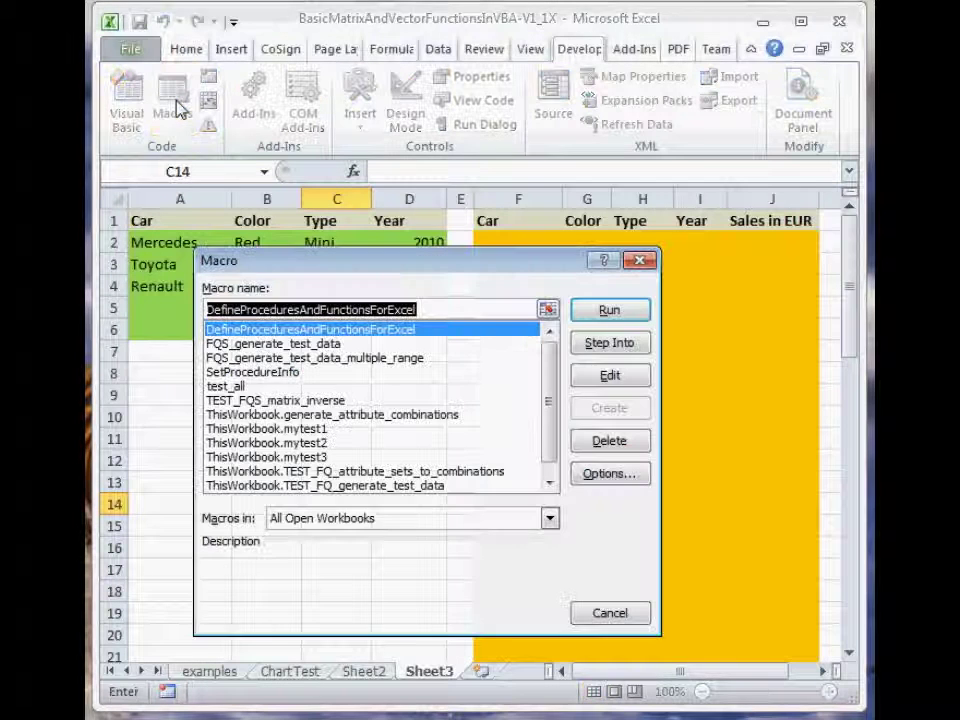
Run FQS_generate_test_data on A2:D5, outputting Car/Color/Type/Year combinations from F2
click(270, 344)
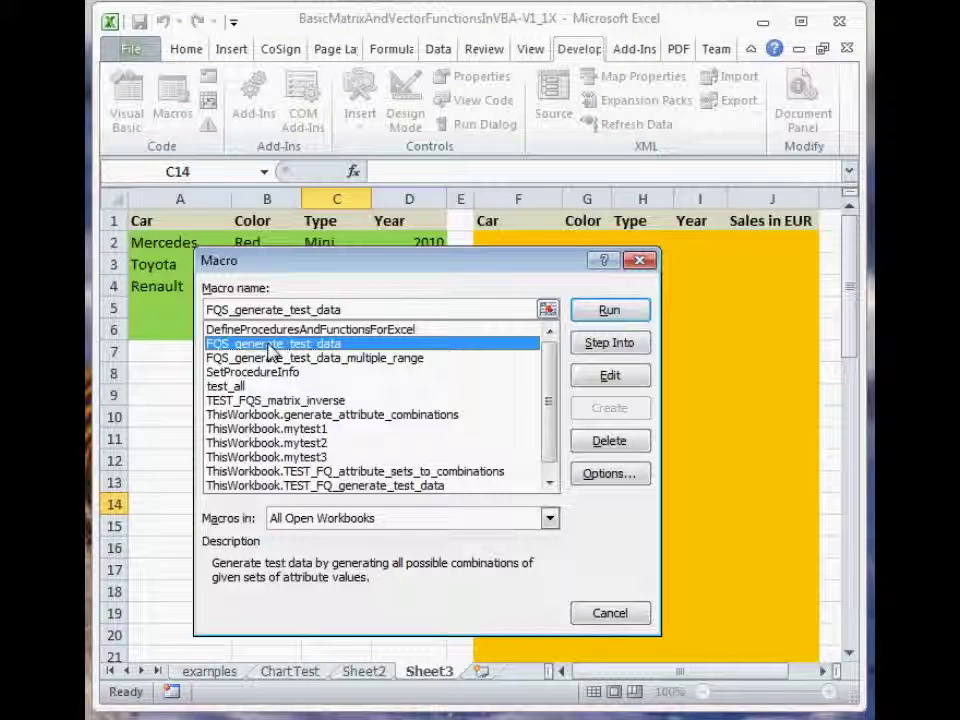
click(612, 311)
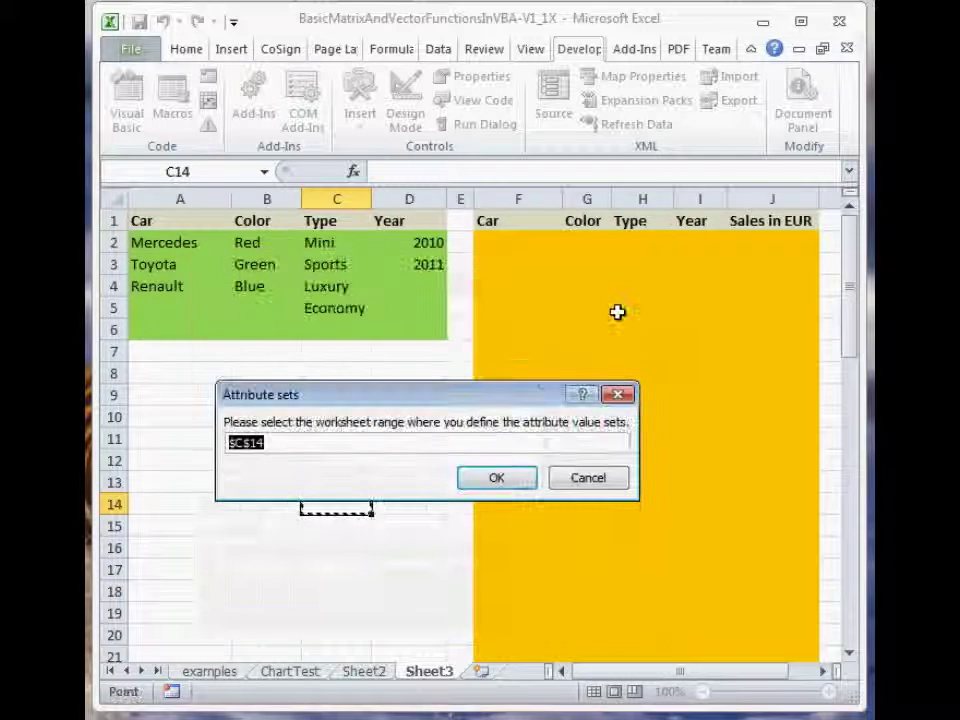
drag(138, 242, 414, 311)
click(498, 481)
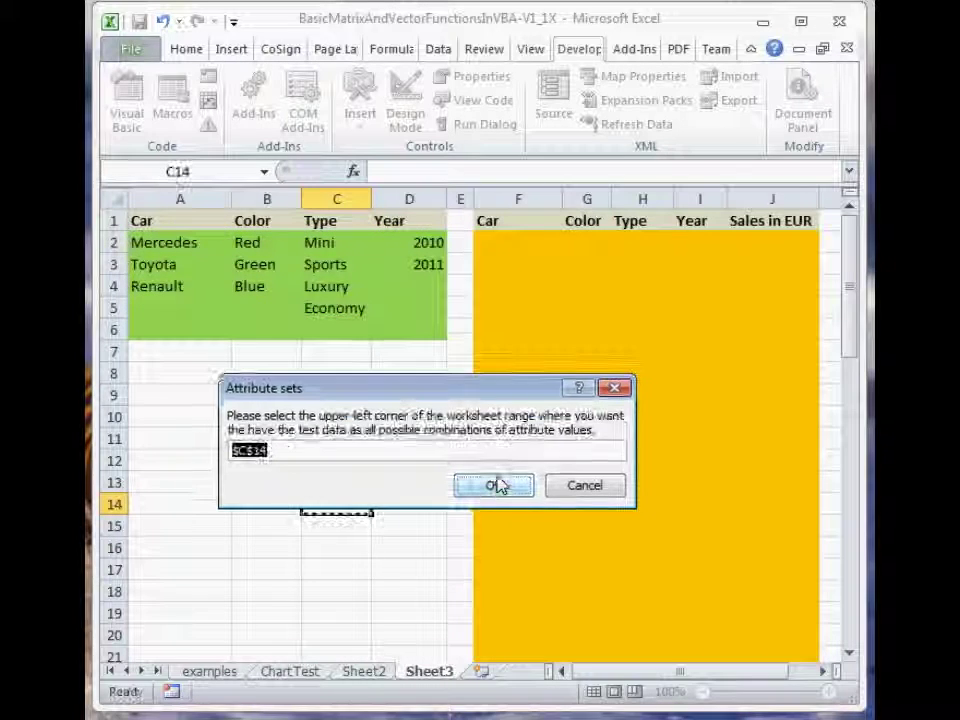
click(495, 243)
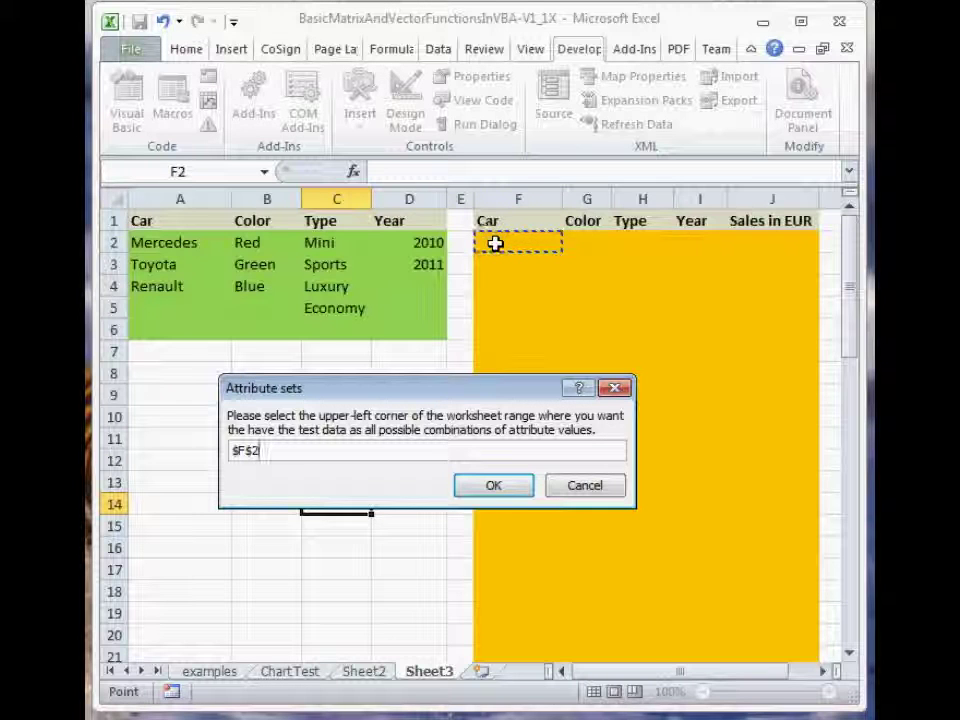
click(495, 485)
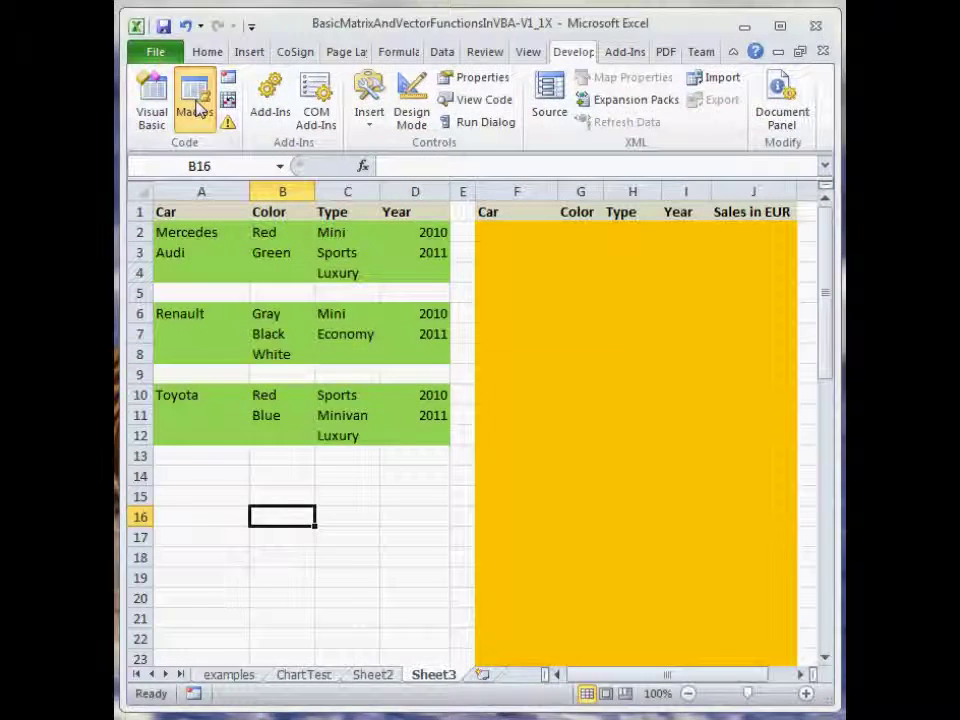
Run FQS_generate_test_data_multiple_range and give it A2:D4 as the first attribute set
click(194, 100)
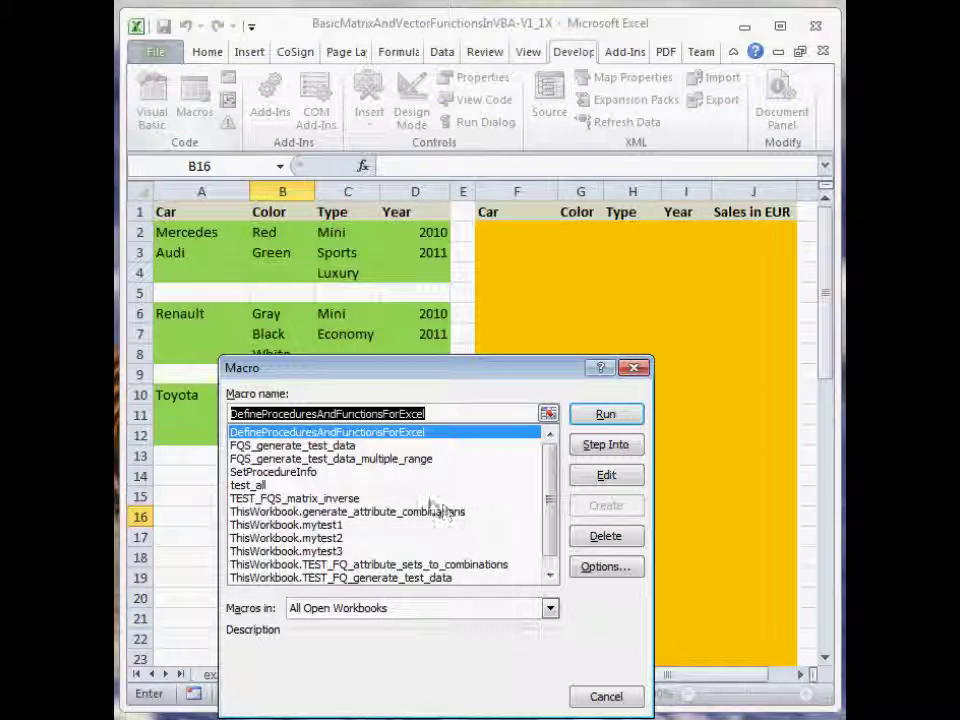
click(346, 459)
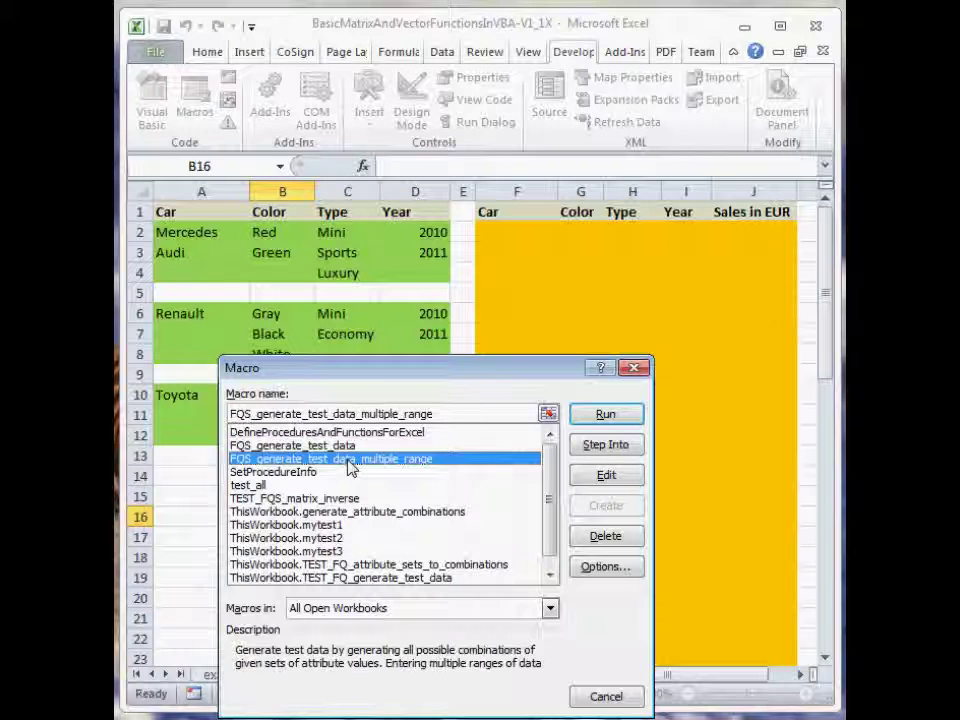
click(604, 418)
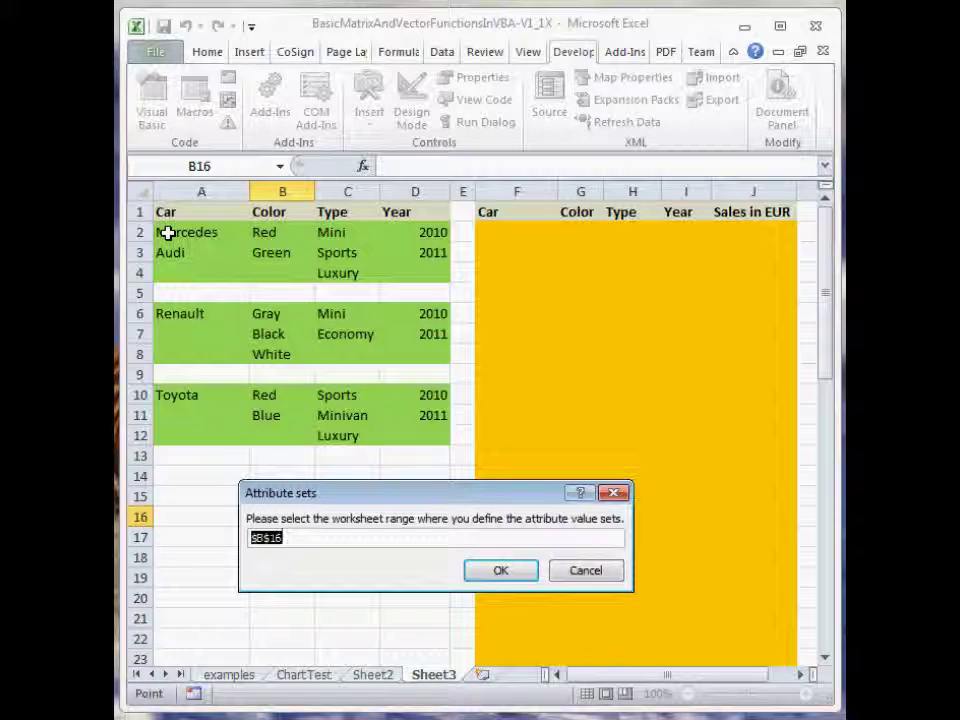
drag(168, 233, 428, 282)
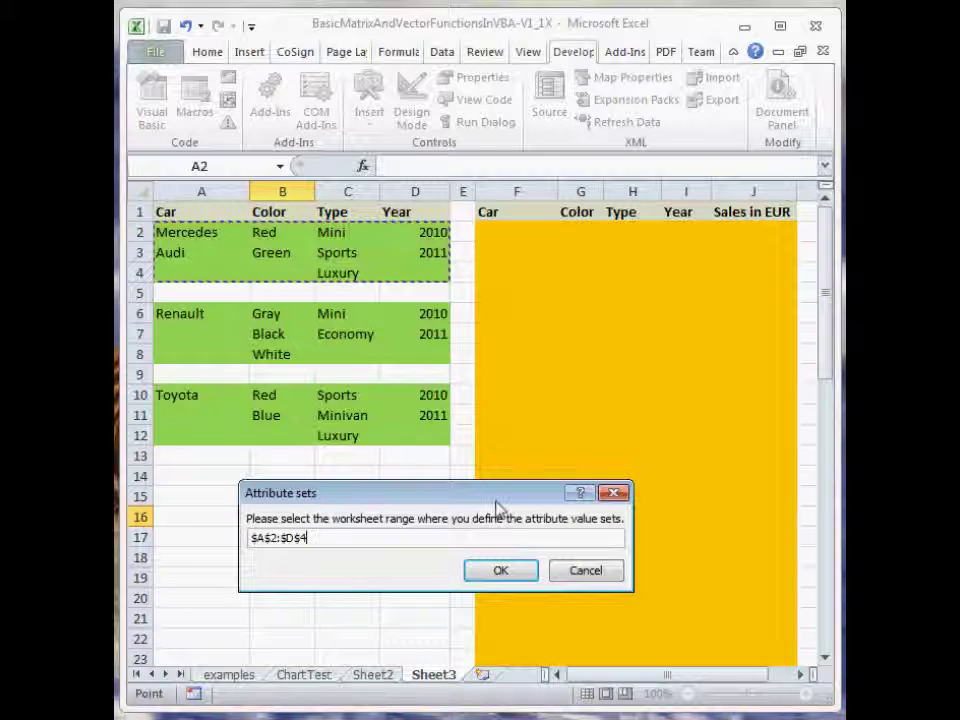
click(498, 570)
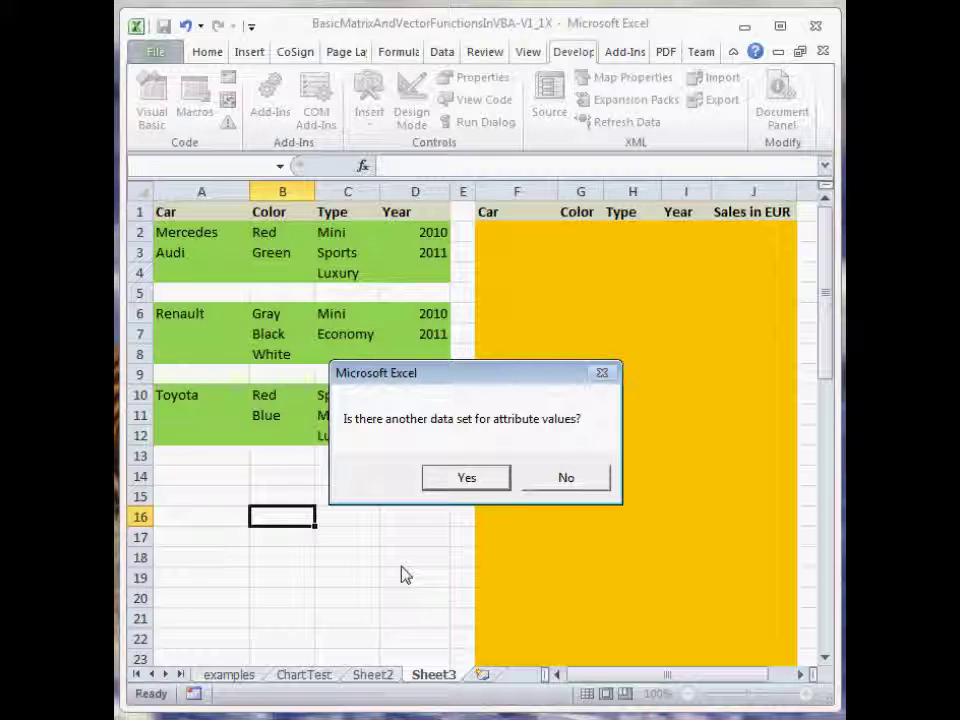
Add the Renault block A6:D8 as the second attribute set
click(484, 478)
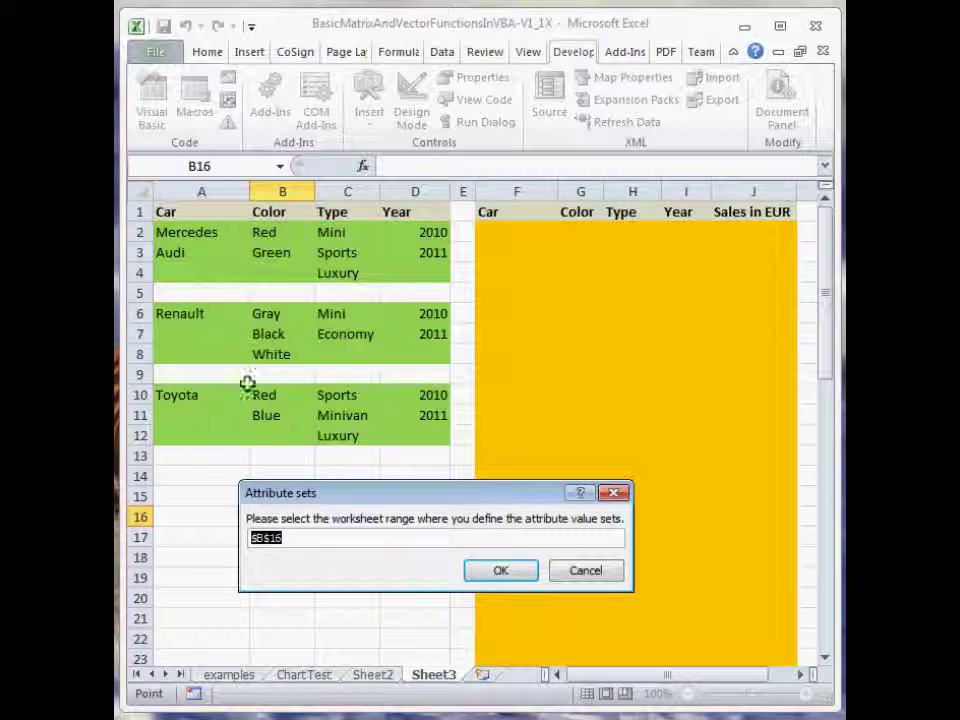
drag(165, 313, 408, 355)
click(499, 572)
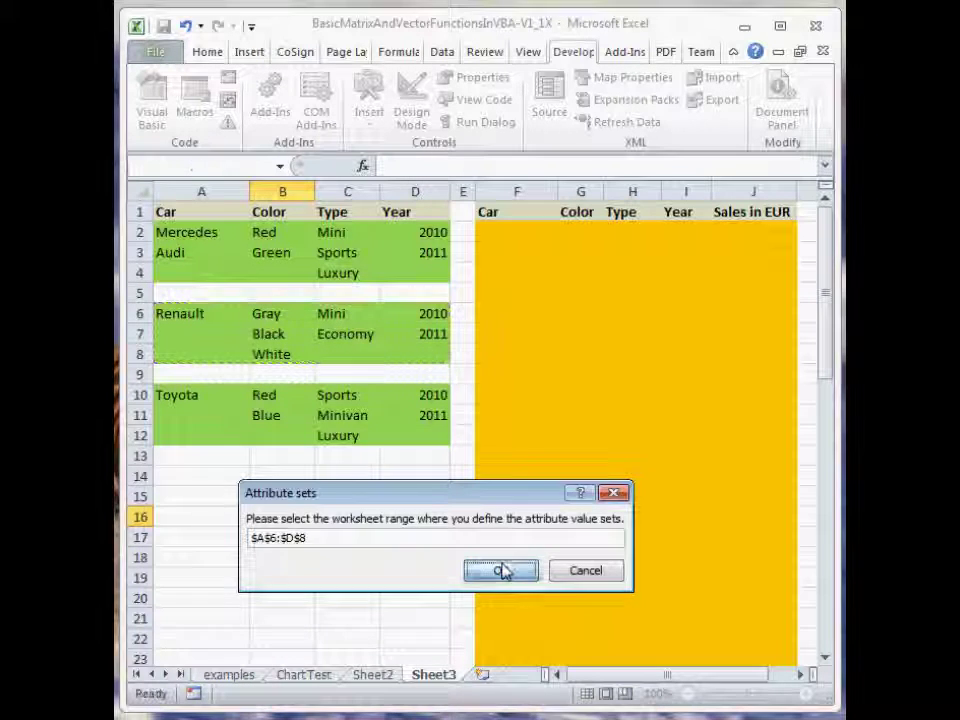
Add the Toyota block A10:D12 as the last attribute set, with output starting at F2
drag(473, 390, 447, 465)
click(446, 564)
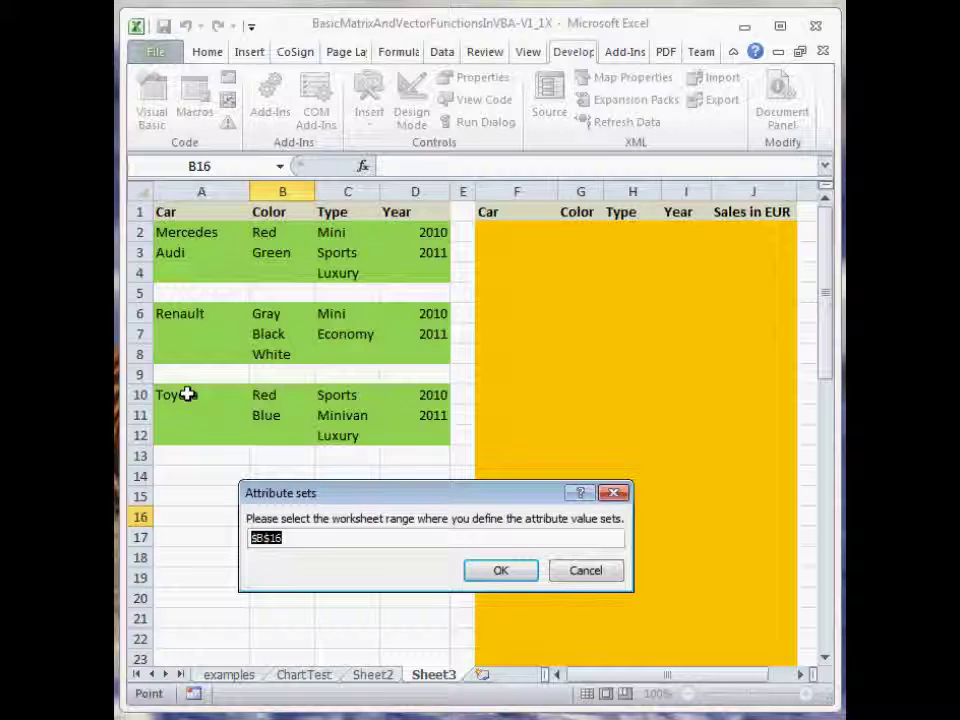
drag(165, 394, 431, 434)
click(495, 571)
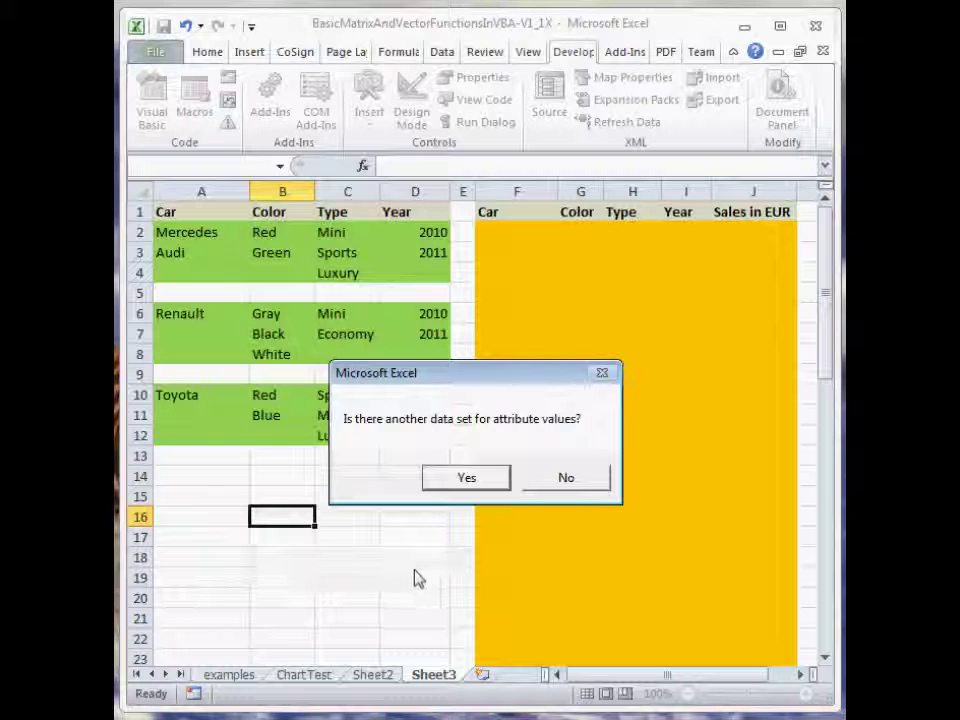
click(564, 479)
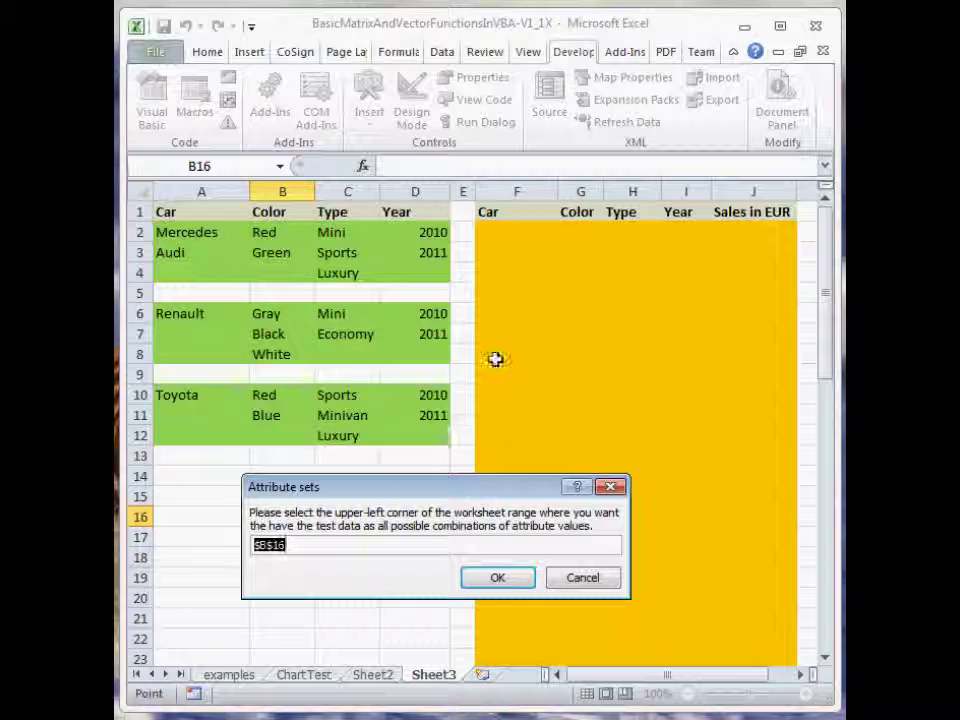
click(498, 231)
Confirm F2 to generate all combinations from the three car blocks
click(498, 578)
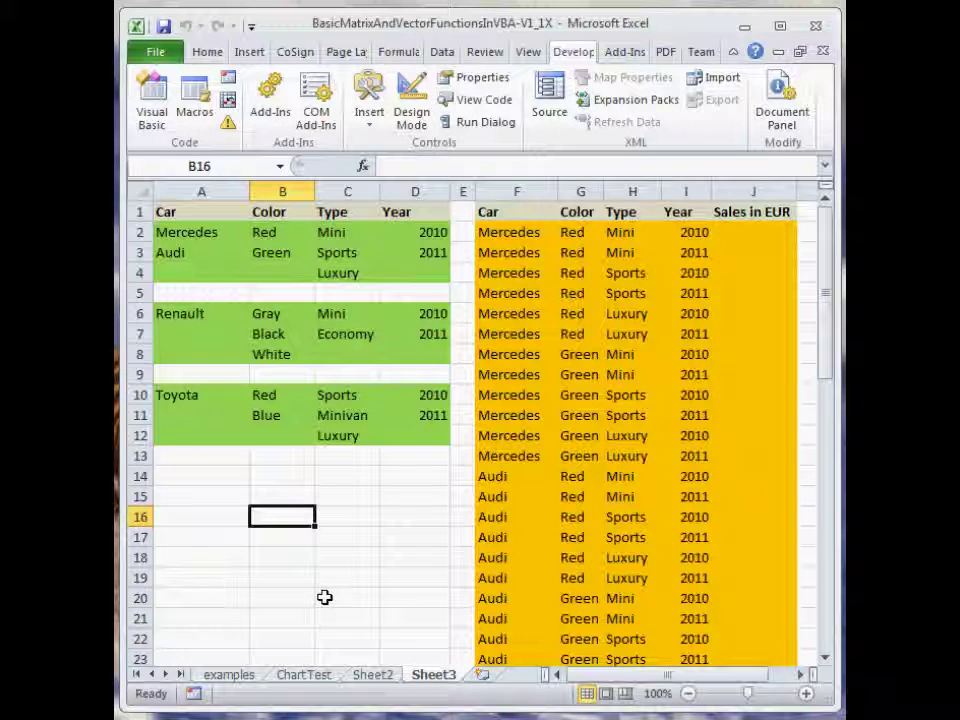